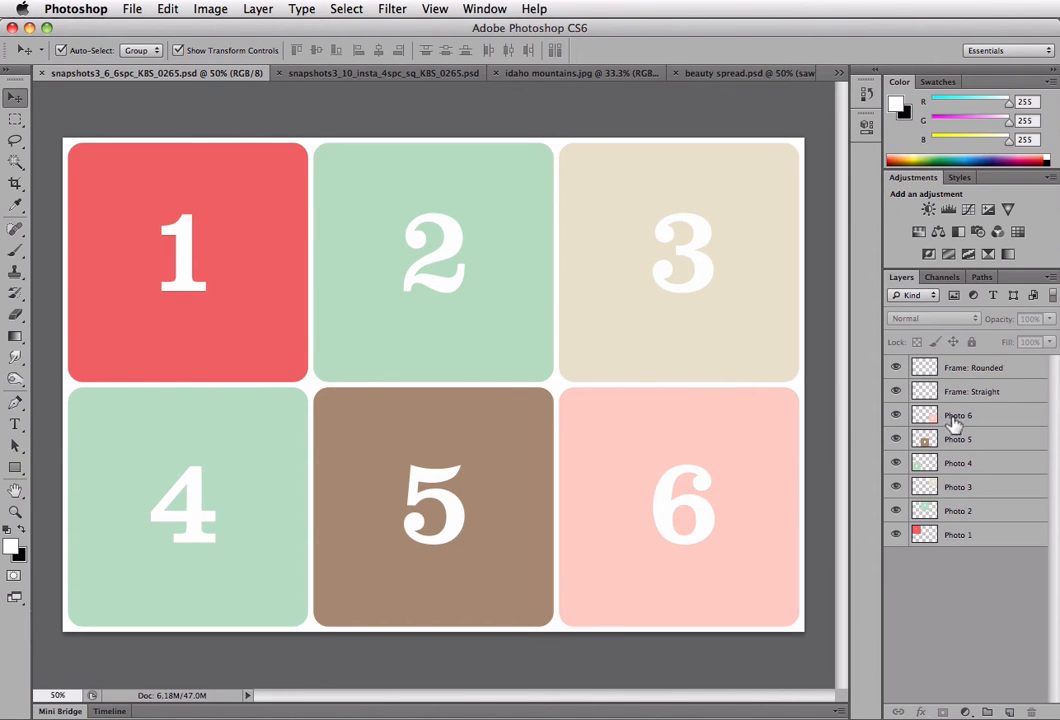
# - Delete the Photo 3 and Photo 6 placeholder layers from the six-photo template
pyautogui.click(966, 489)
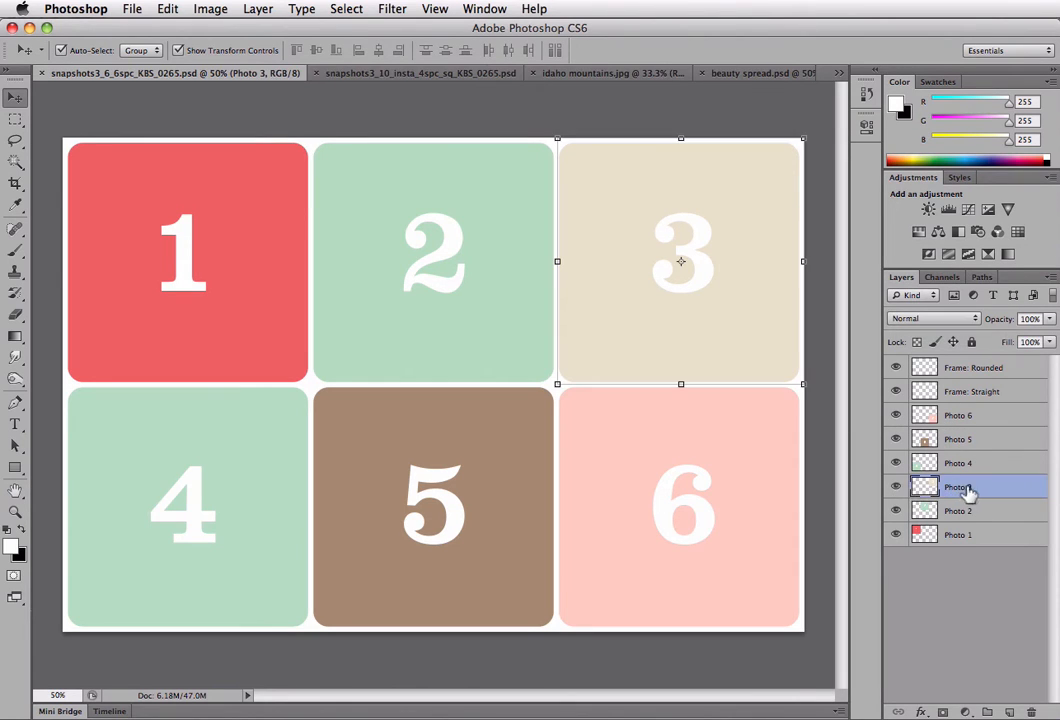
pyautogui.click(896, 488)
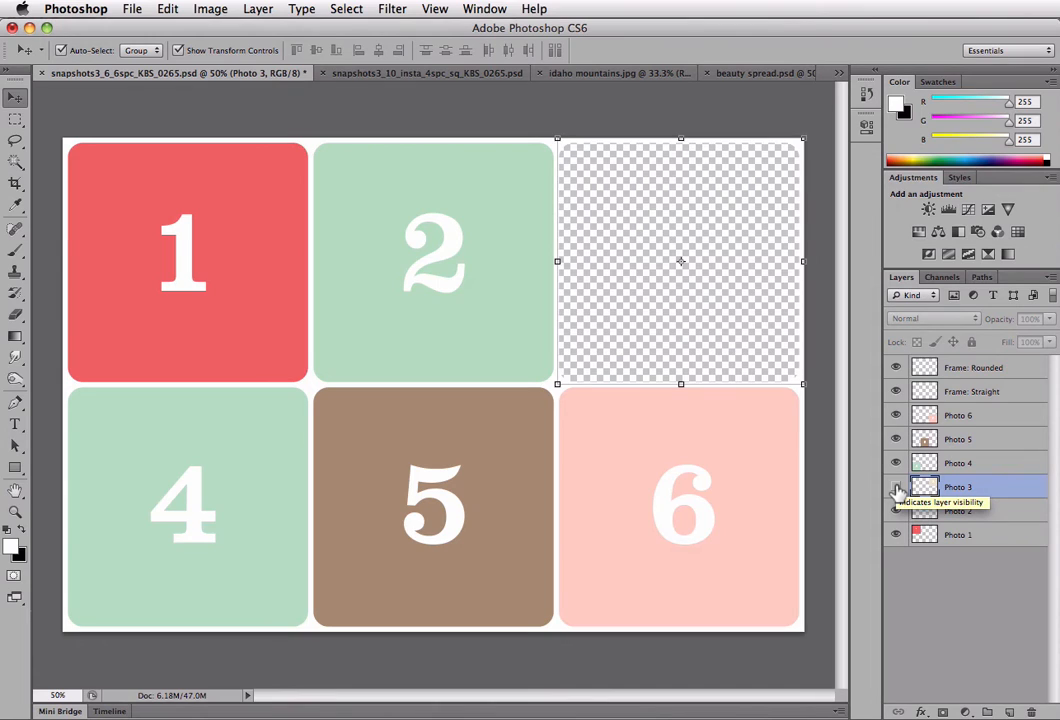
pyautogui.press('Delete')
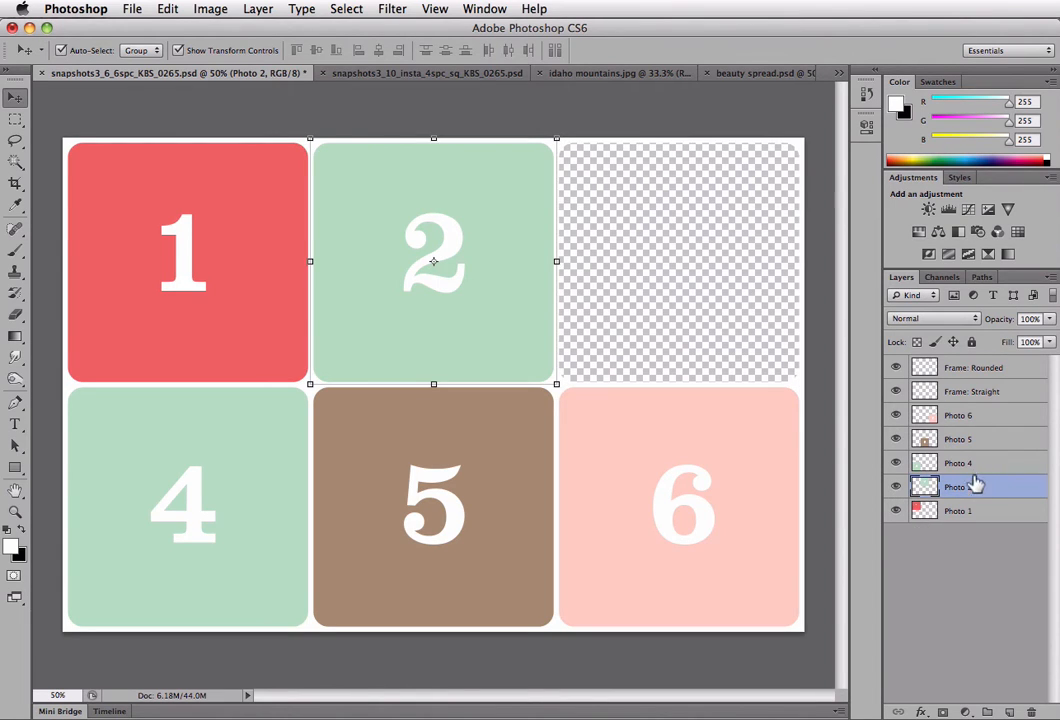
pyautogui.click(985, 418)
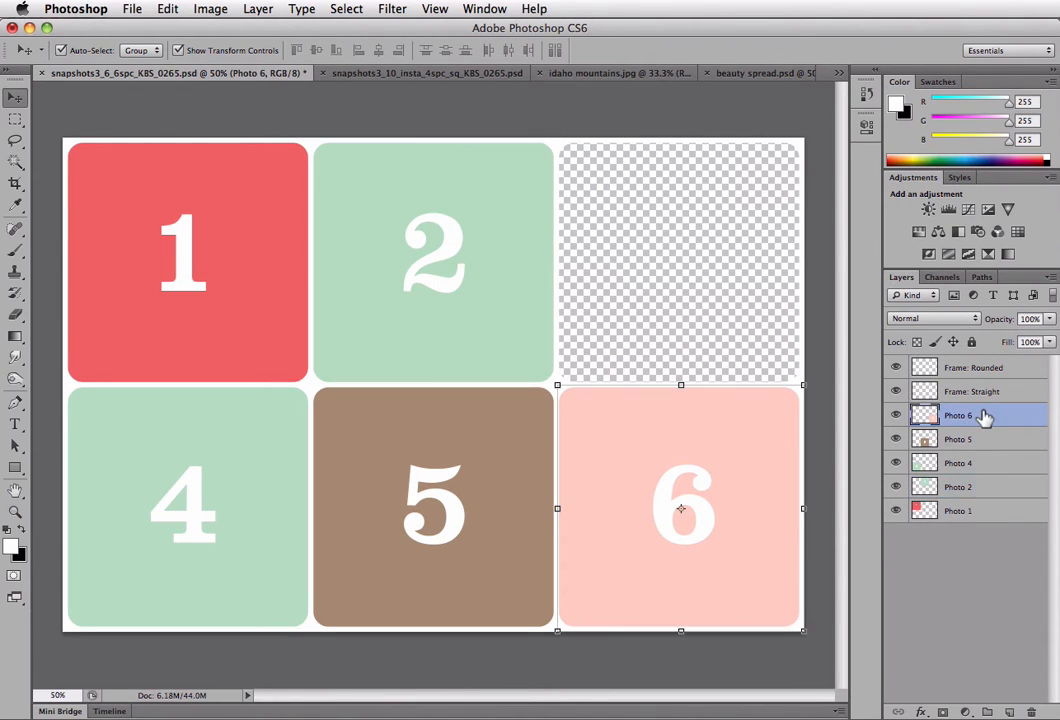
pyautogui.press('Delete')
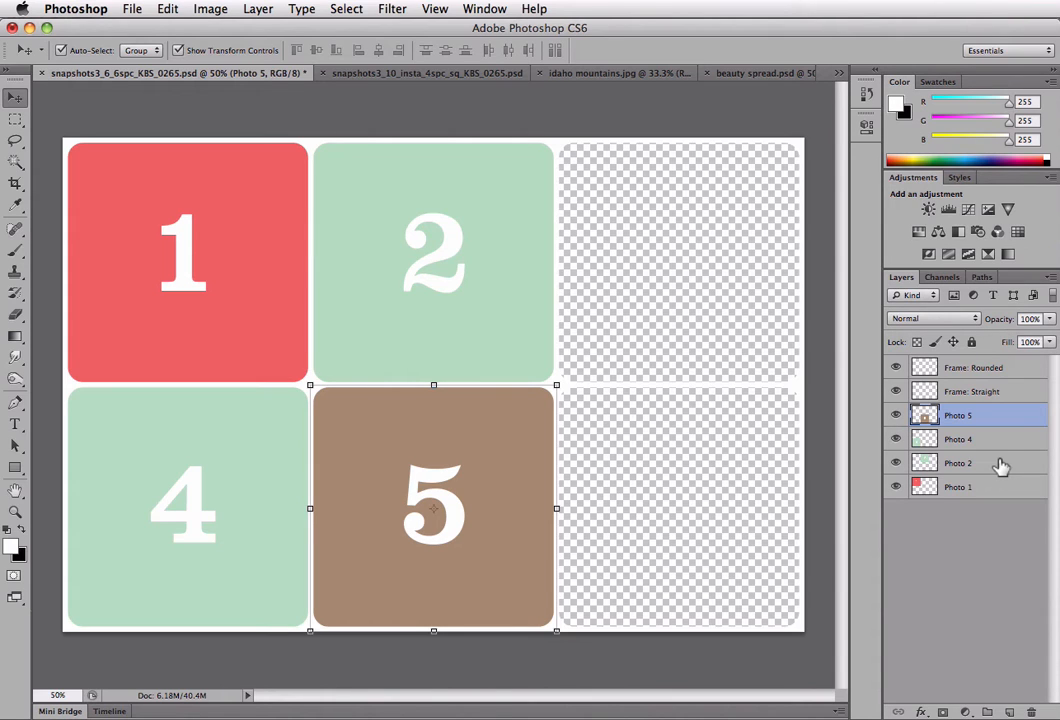
# - Copy the tan Photo 1 placeholder from snapshots3_10_insta_4spc_sq_KBS_0265.psd into the six-photo template's empty third column, with its layer above both frame layers
pyautogui.click(433, 74)
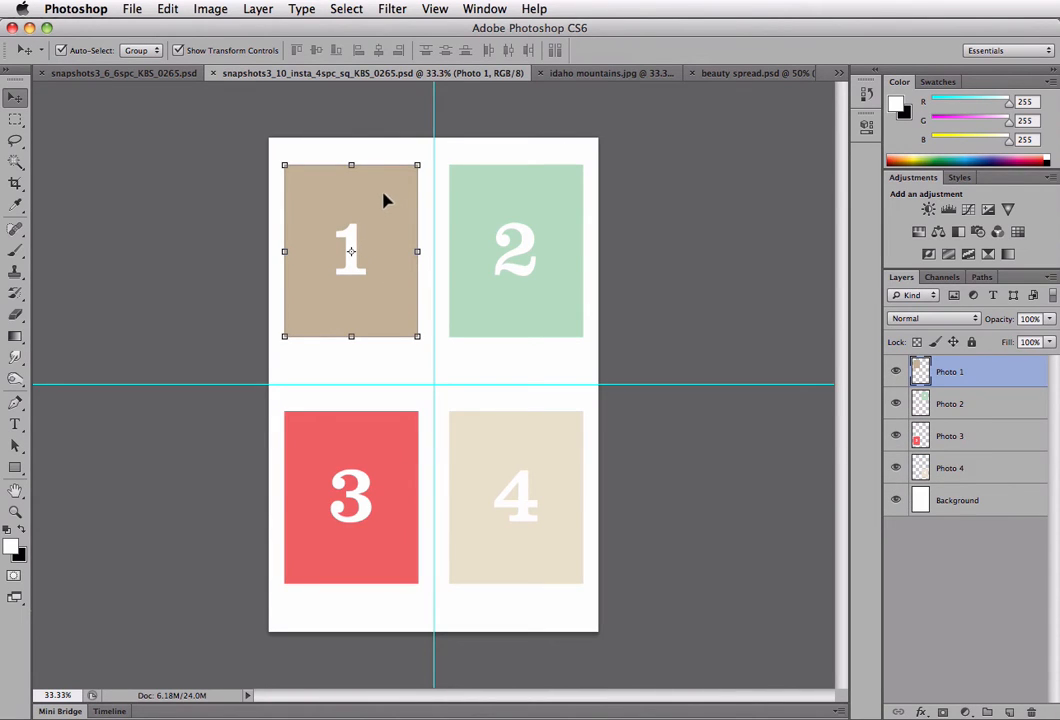
pyautogui.moveTo(375, 193); pyautogui.dragTo(727, 236)
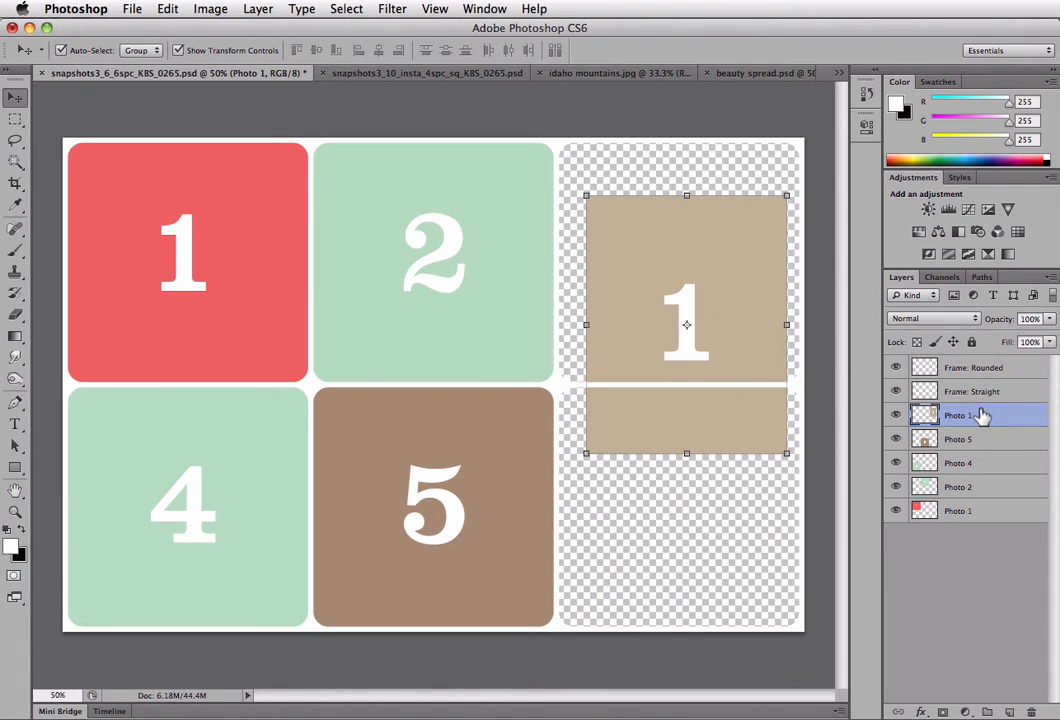
pyautogui.moveTo(982, 415); pyautogui.dragTo(985, 364)
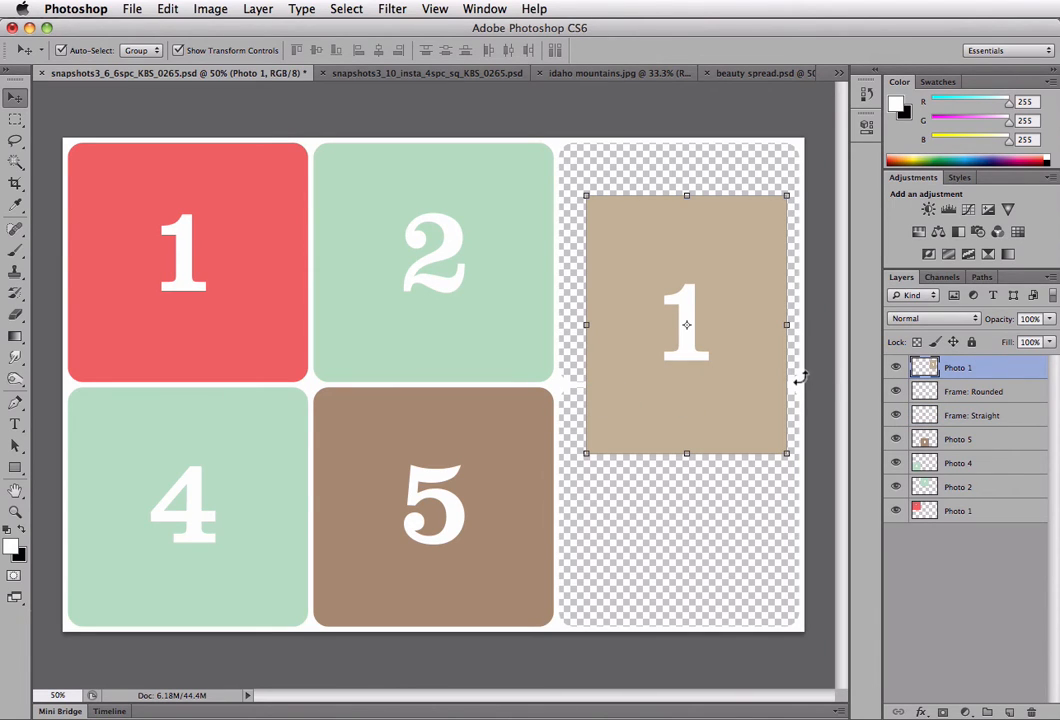
pyautogui.moveTo(736, 402); pyautogui.dragTo(728, 408)
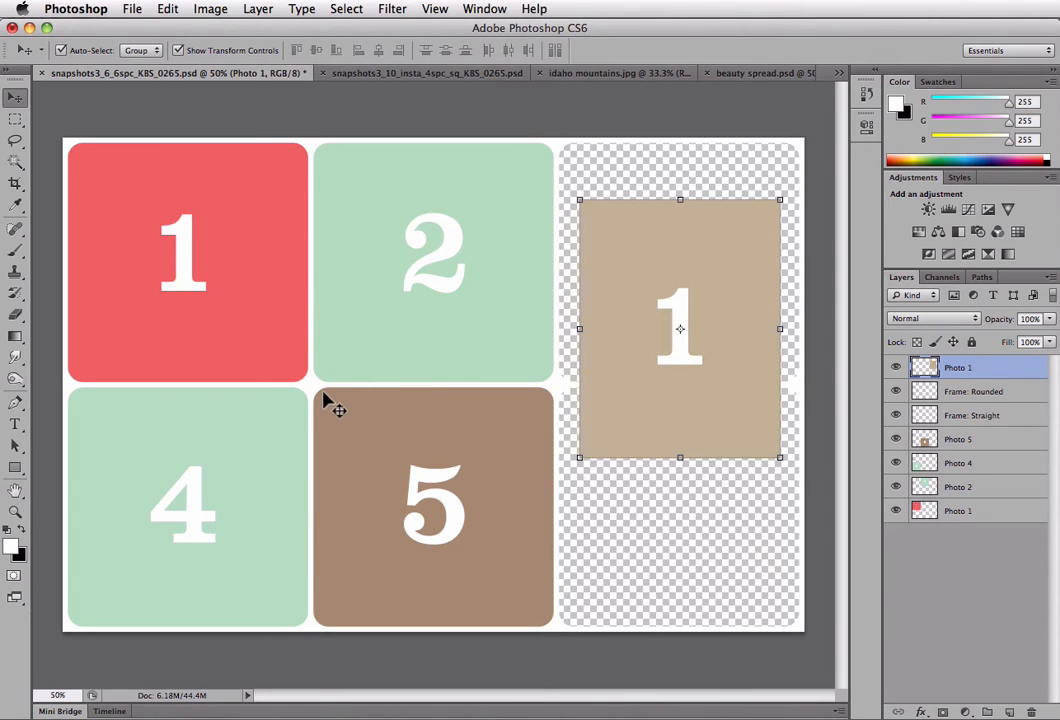
# - Hide the Frame: Rounded layer and scale the Photo 1, 2, 4 and 5 square placeholders together to about 87.83% around their shared centre
pyautogui.click(895, 391)
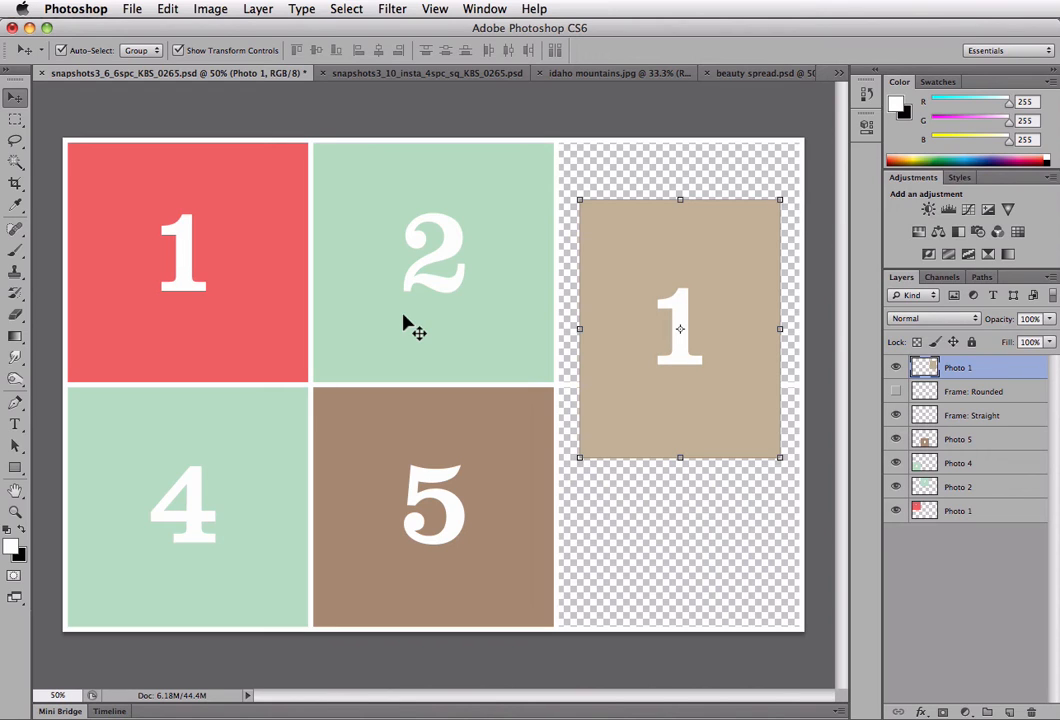
pyautogui.click(418, 290)
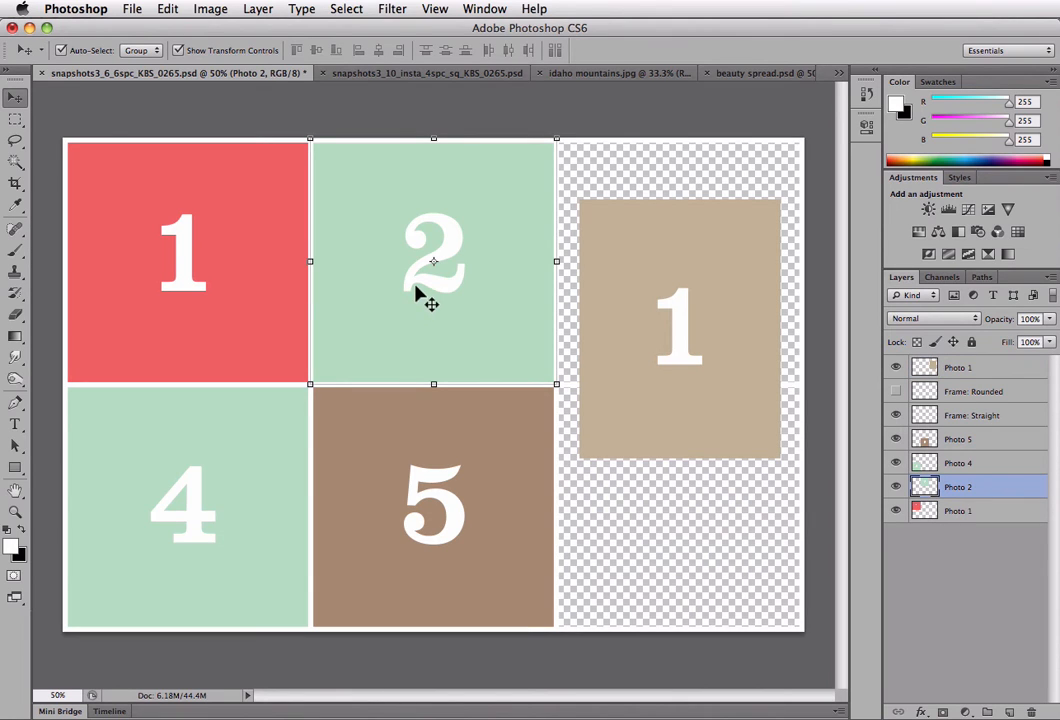
pyautogui.keyDown('shift'); pyautogui.click(185, 300); pyautogui.keyUp('shift')
pyautogui.keyDown('shift'); pyautogui.click(200, 450); pyautogui.keyUp('shift')
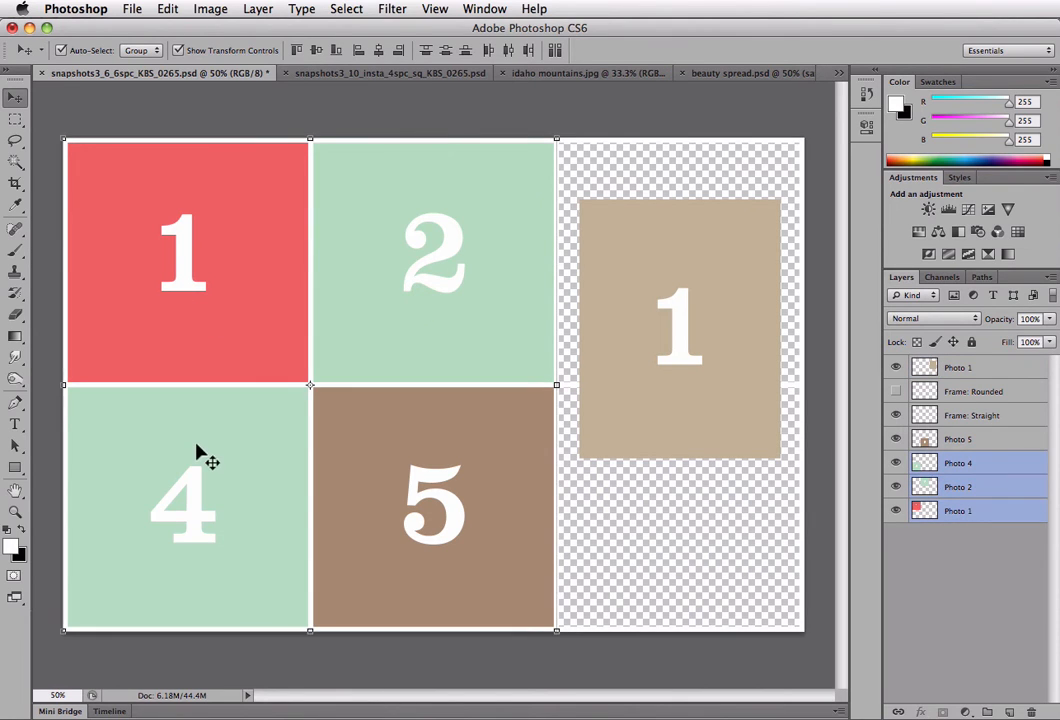
pyautogui.keyDown('shift'); pyautogui.click(441, 462); pyautogui.keyUp('shift')
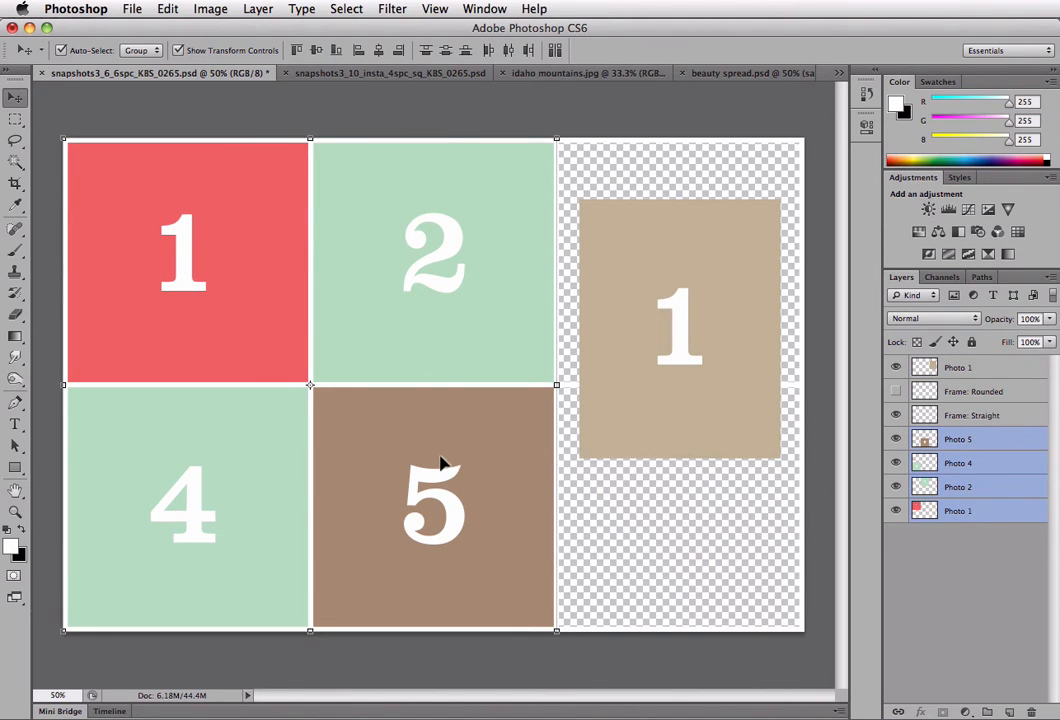
pyautogui.click(562, 142)
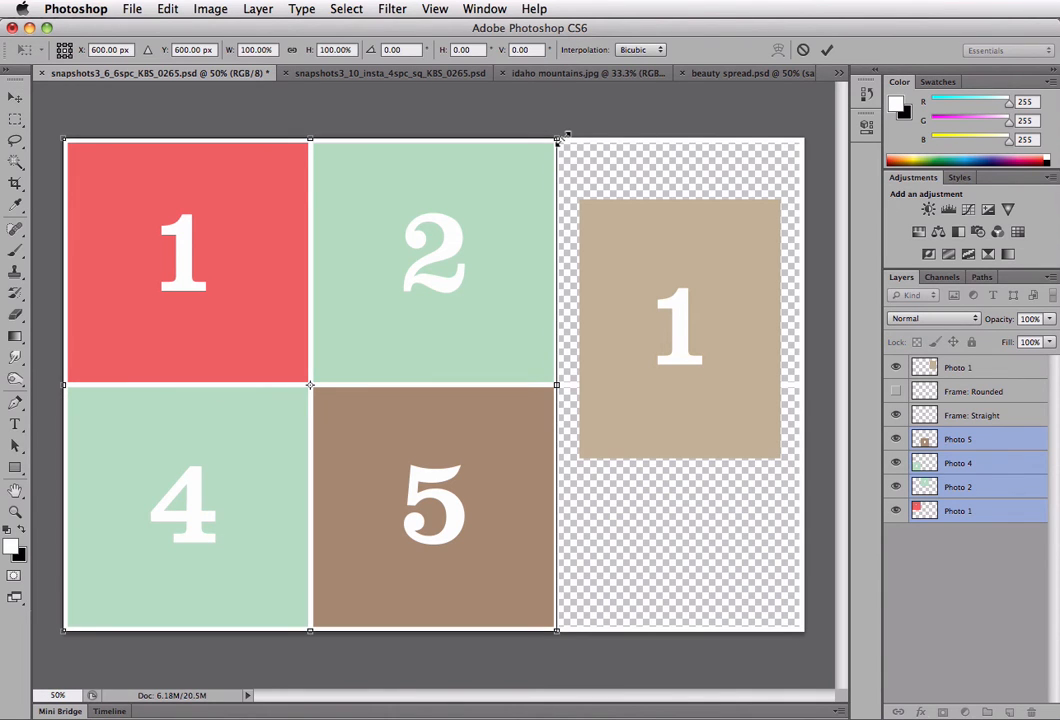
pyautogui.moveTo(564, 136); pyautogui.dragTo(532, 165)
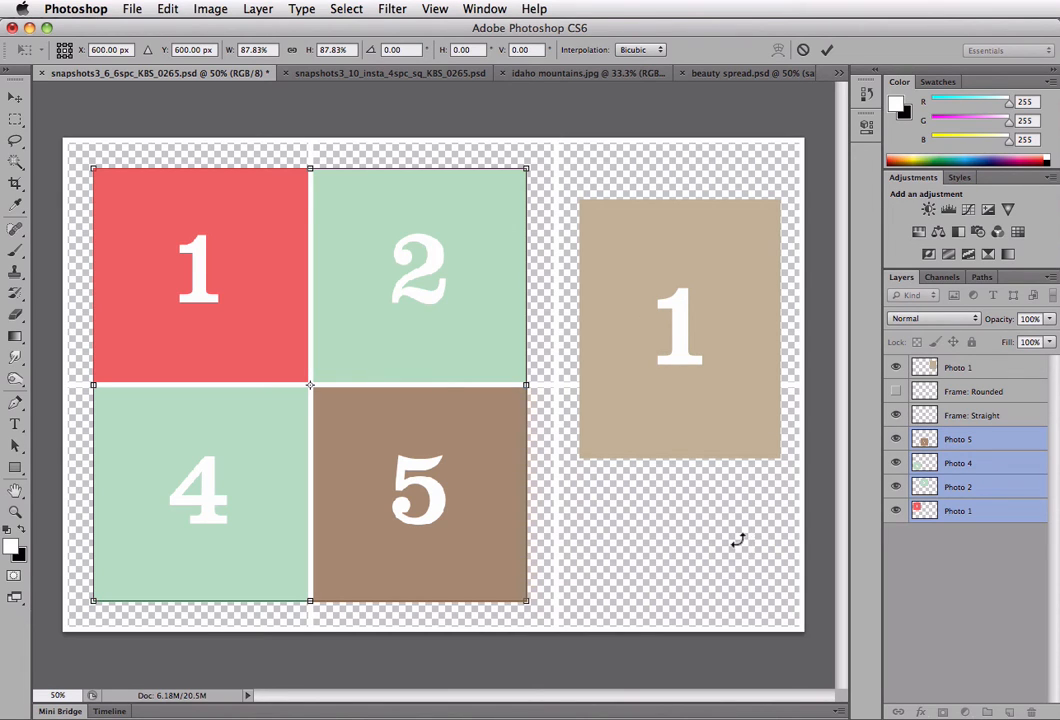
pyautogui.press('Return')
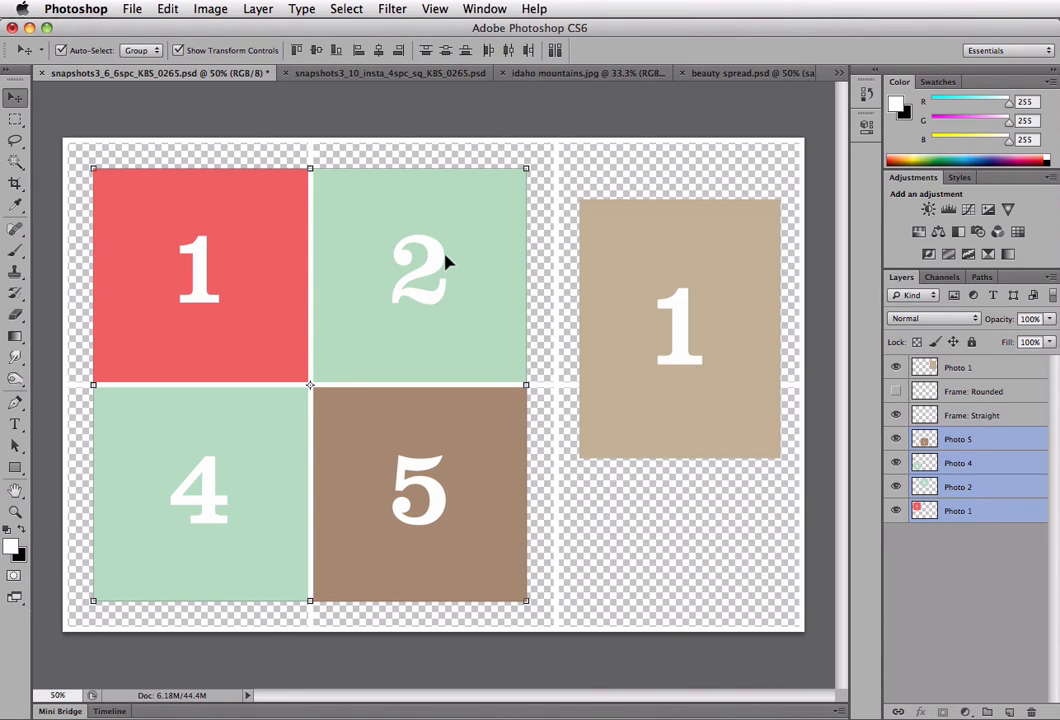
# - Copy the idaho mountains.jpg photo into the six-photo template and scale it proportionally to about 41.93%, covering the tan Photo 1 placeholder
pyautogui.click(575, 76)
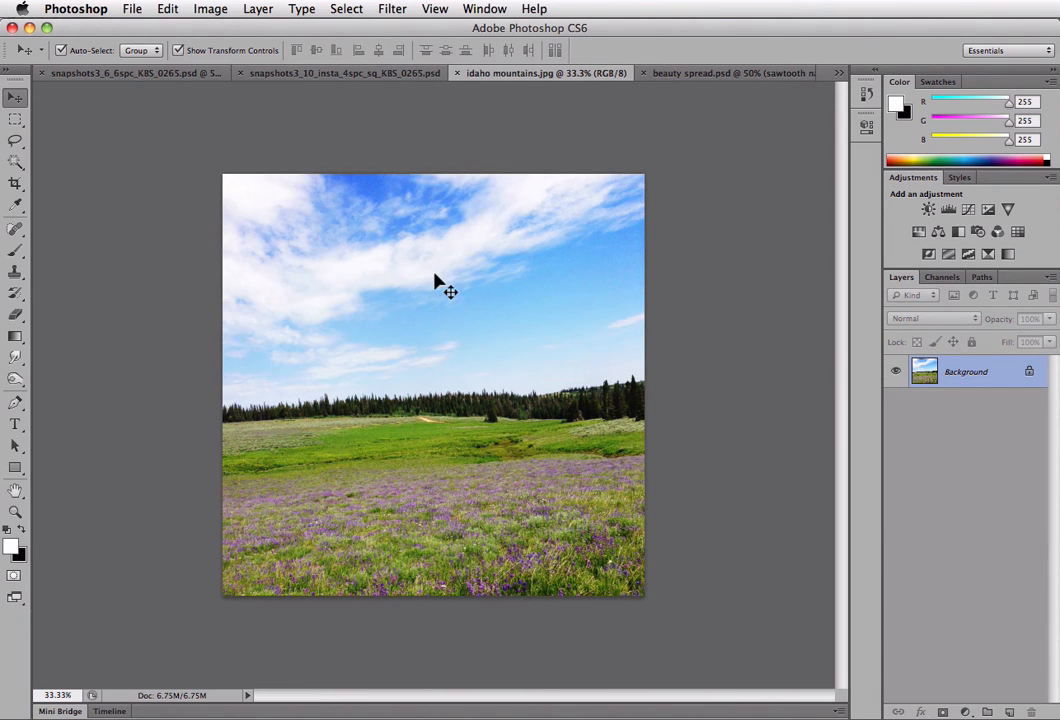
pyautogui.moveTo(415, 268); pyautogui.dragTo(644, 230)
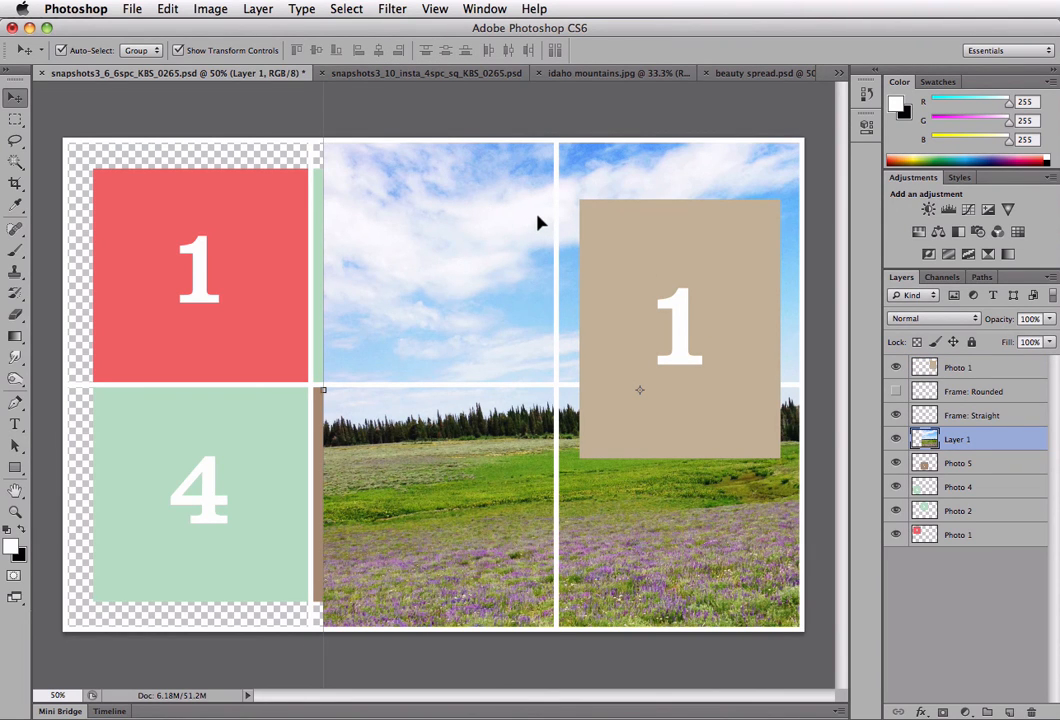
pyautogui.press('super+plus')
pyautogui.press('super+minus')
pyautogui.press('super+minus')
pyautogui.moveTo(783, 178); pyautogui.dragTo(681, 277)
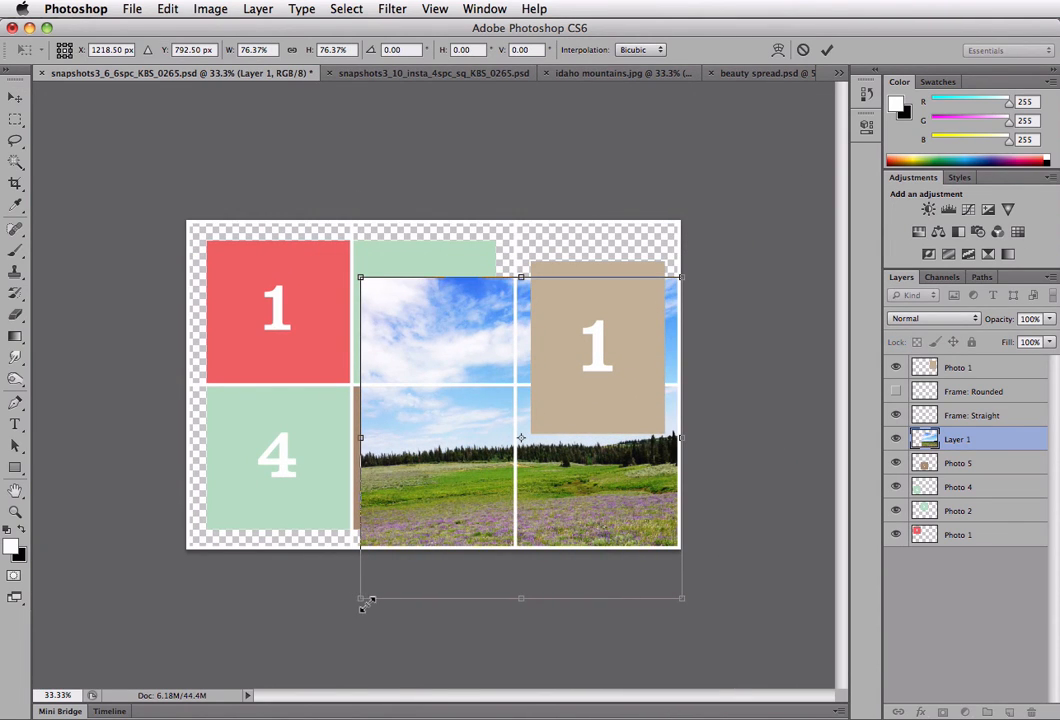
pyautogui.moveTo(361, 600); pyautogui.dragTo(505, 452)
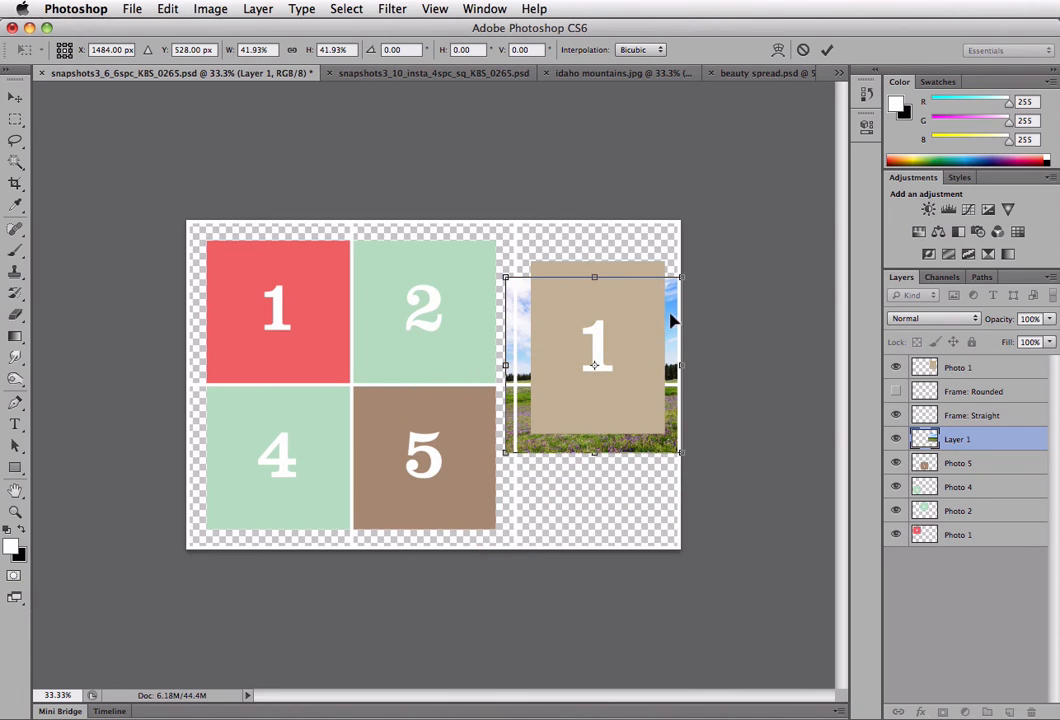
pyautogui.moveTo(676, 322); pyautogui.dragTo(676, 305)
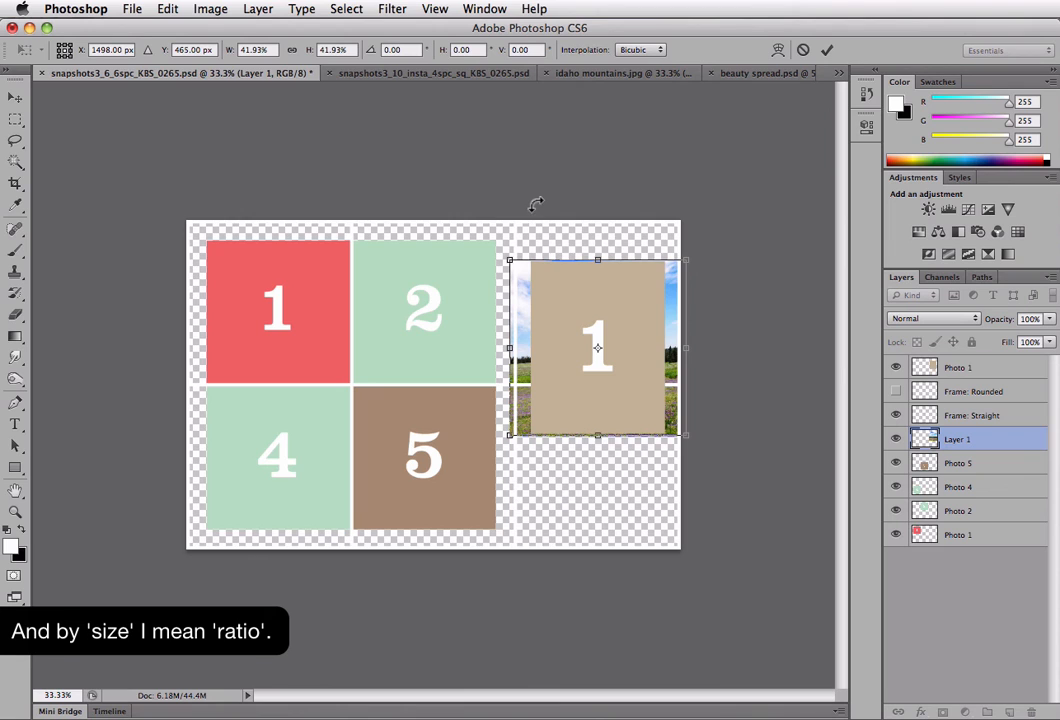
pyautogui.press('super+equal')
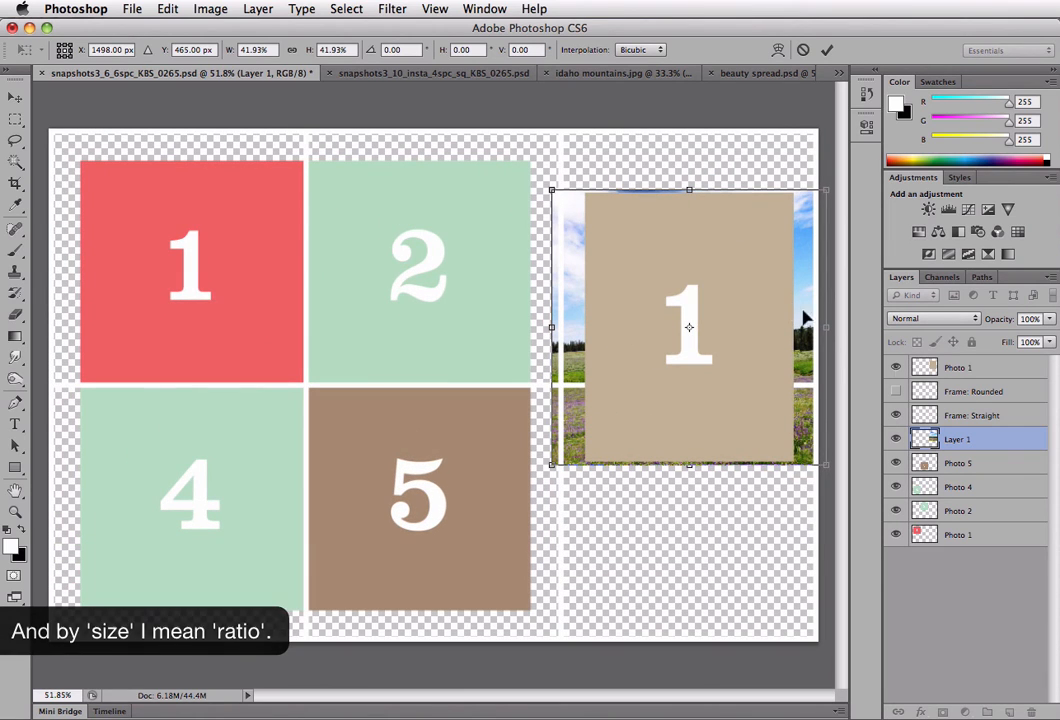
pyautogui.press('Return')
# - Move the mountain photo's layer directly above the tan Photo 1 layer and clip it to that placeholder
pyautogui.moveTo(986, 441); pyautogui.dragTo(980, 370)
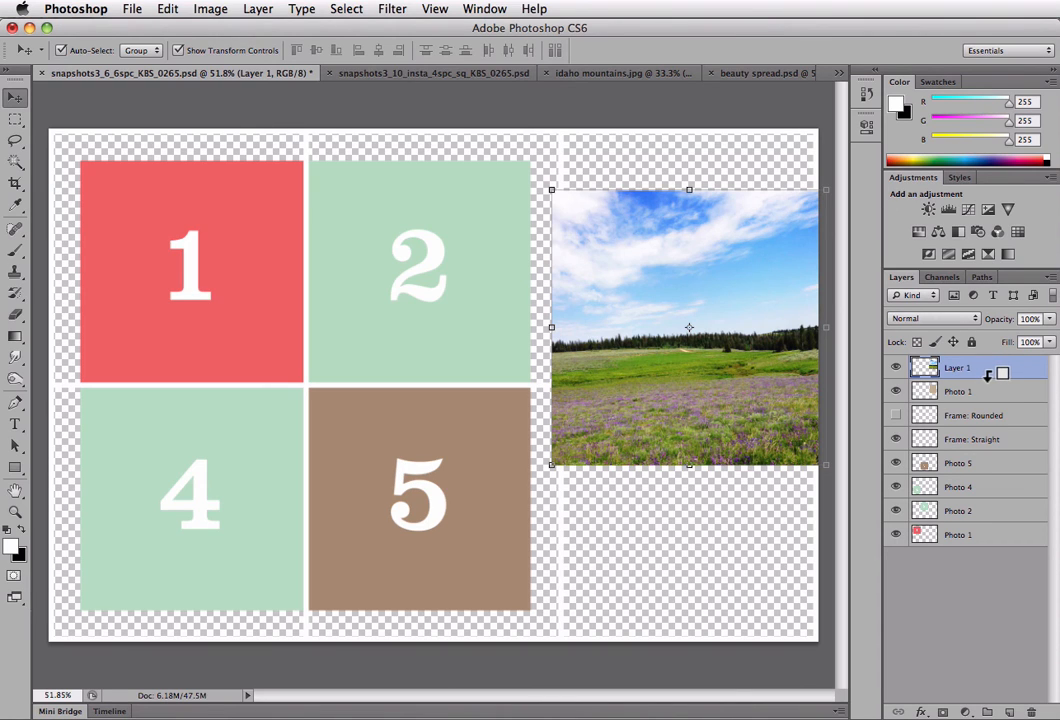
pyautogui.keyDown('alt'); pyautogui.click(988, 377); pyautogui.keyUp('alt')
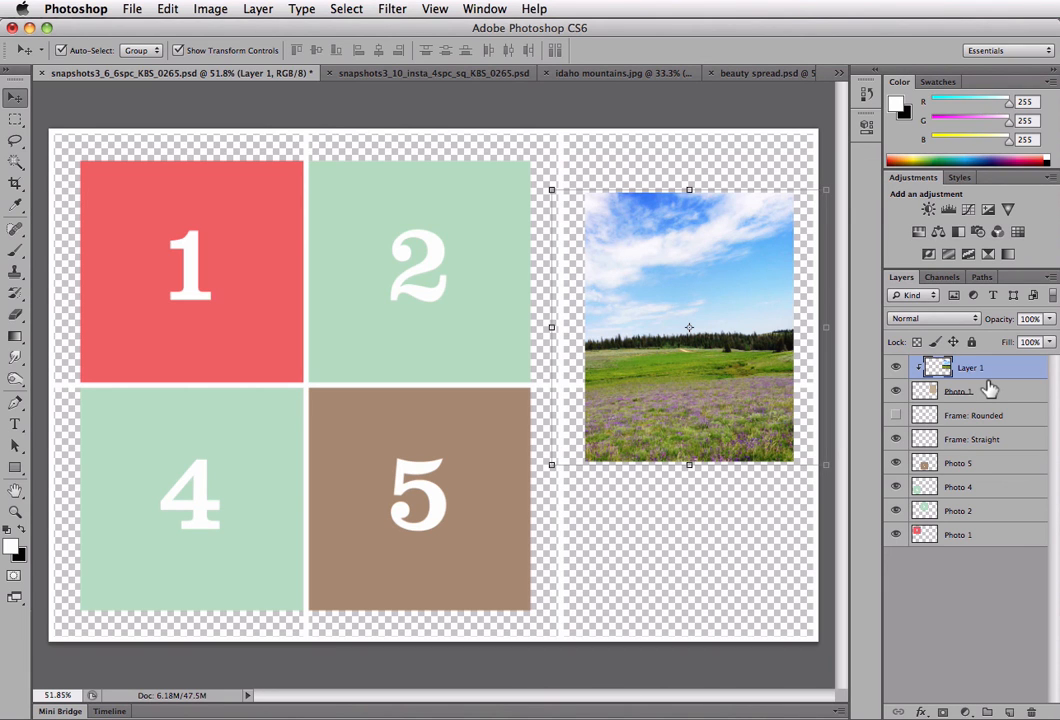
# - View the example layout in beauty spread.psd with its caption text deselected
pyautogui.click(753, 75)
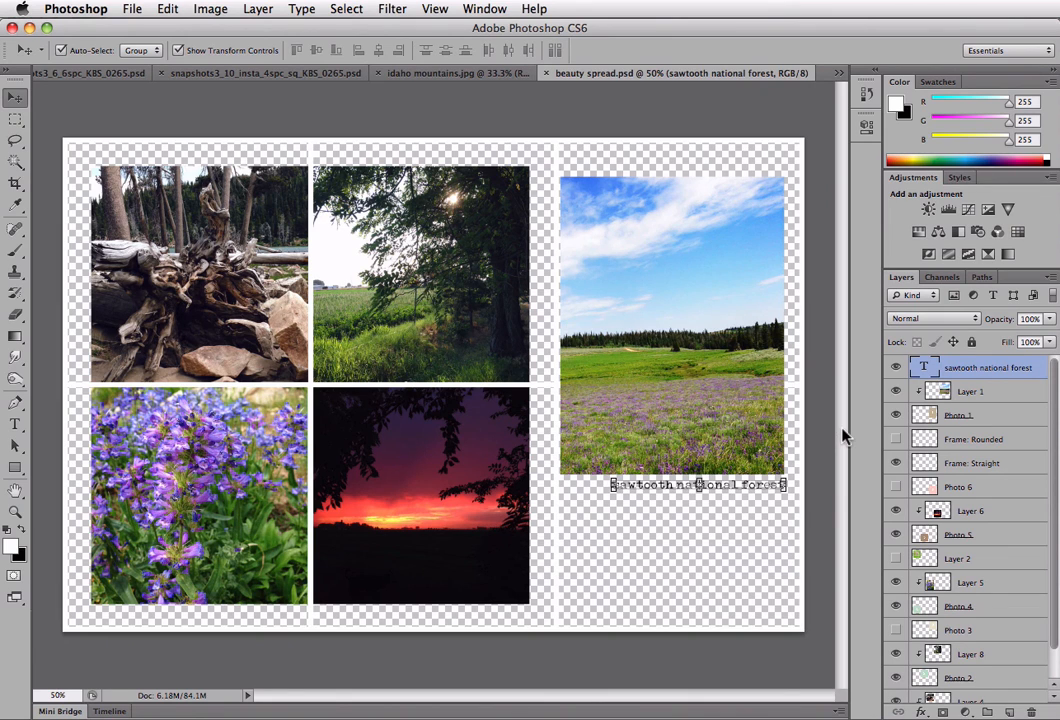
pyautogui.click(705, 528)
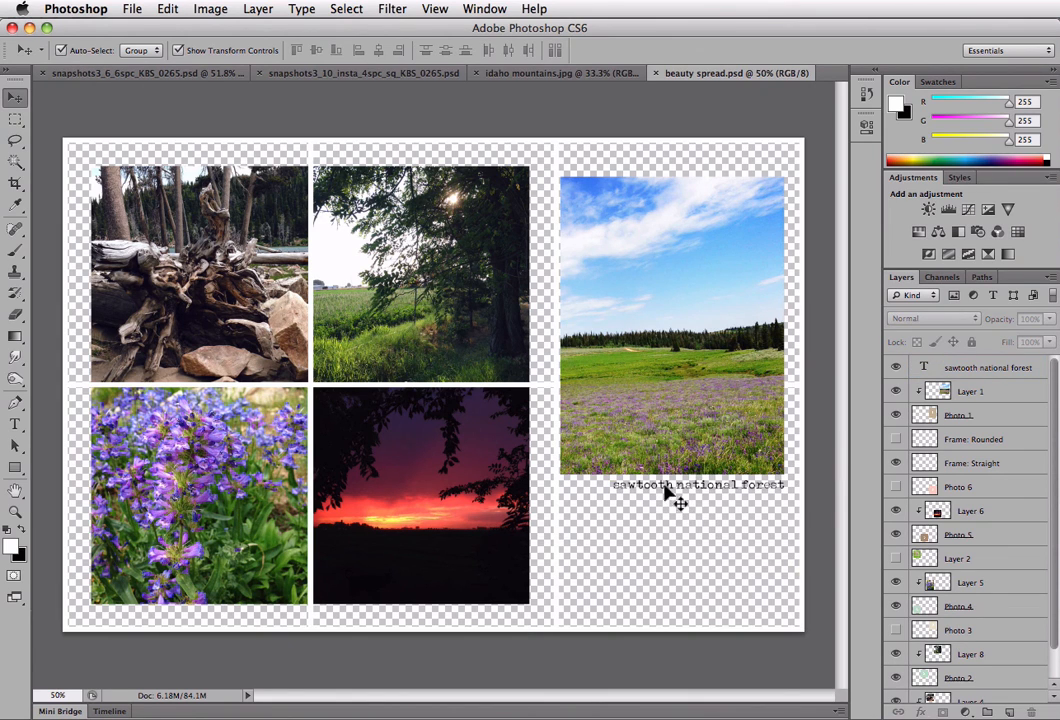